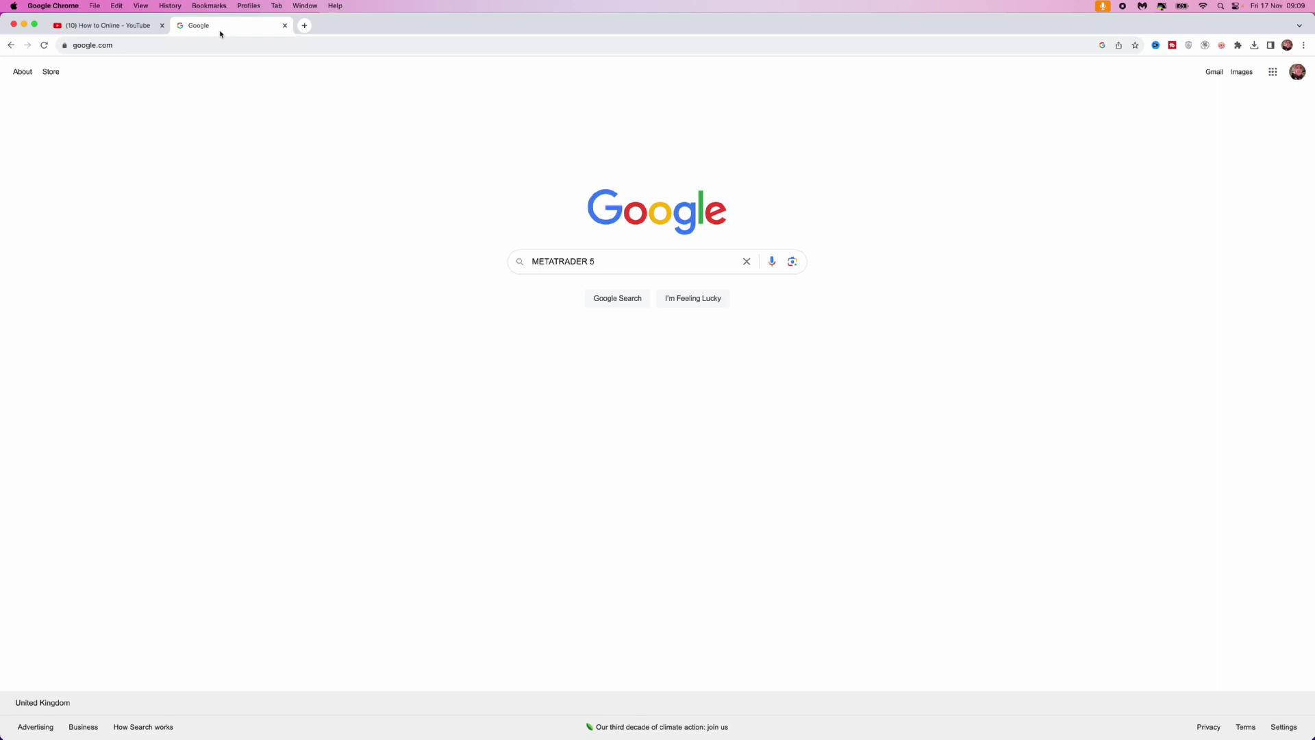
Step: Search Google for 'METATRADER 5'
{"action": "left_click", "coordinate": [638, 261]}
{"action": "key", "text": "Return"}
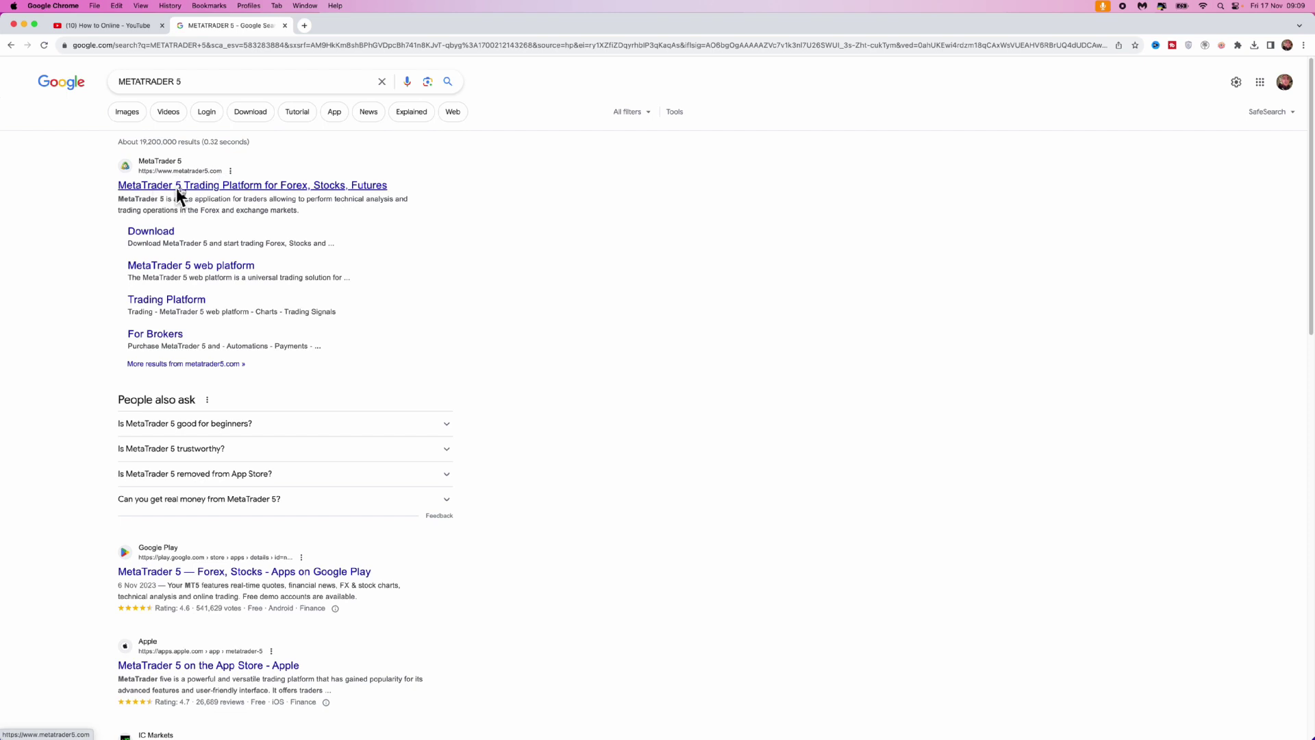
Step: Download the macOS MetaTrader 5 package from metatrader5.com and show it in Downloads
{"action": "left_click", "coordinate": [196, 187]}
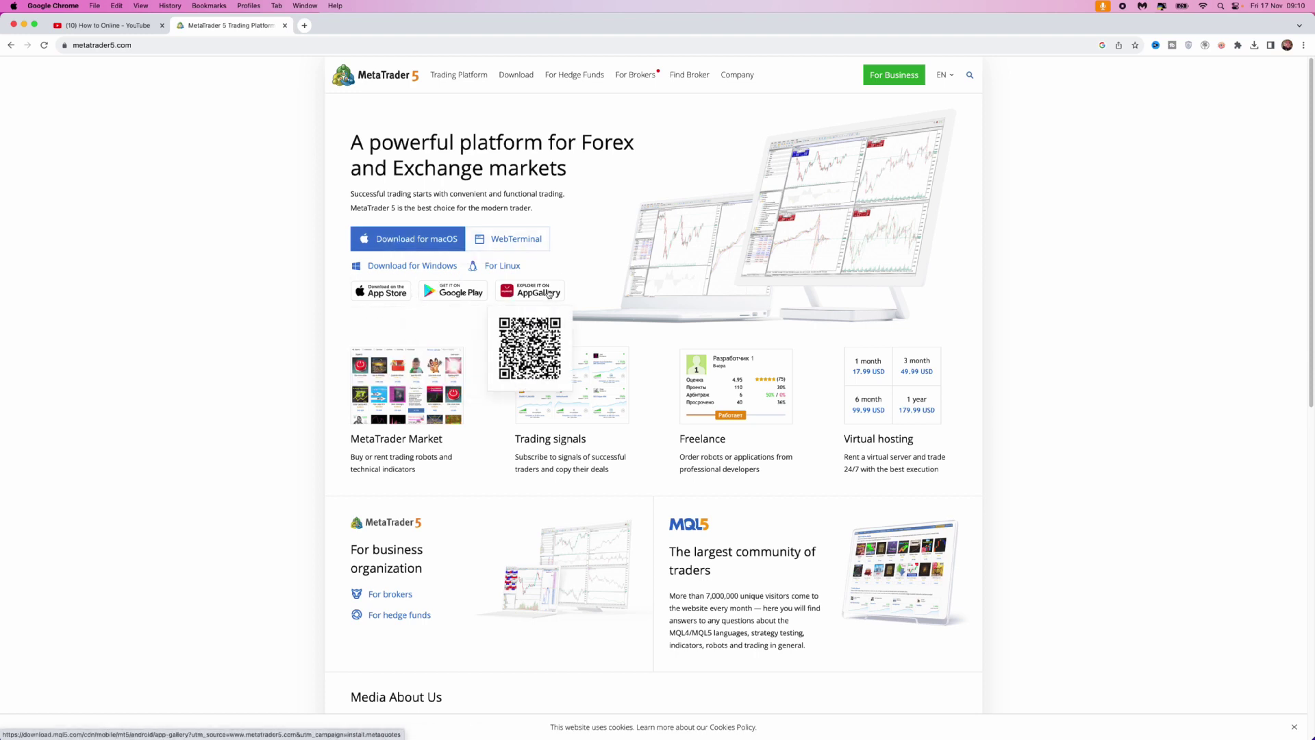
{"action": "left_click", "coordinate": [416, 239]}
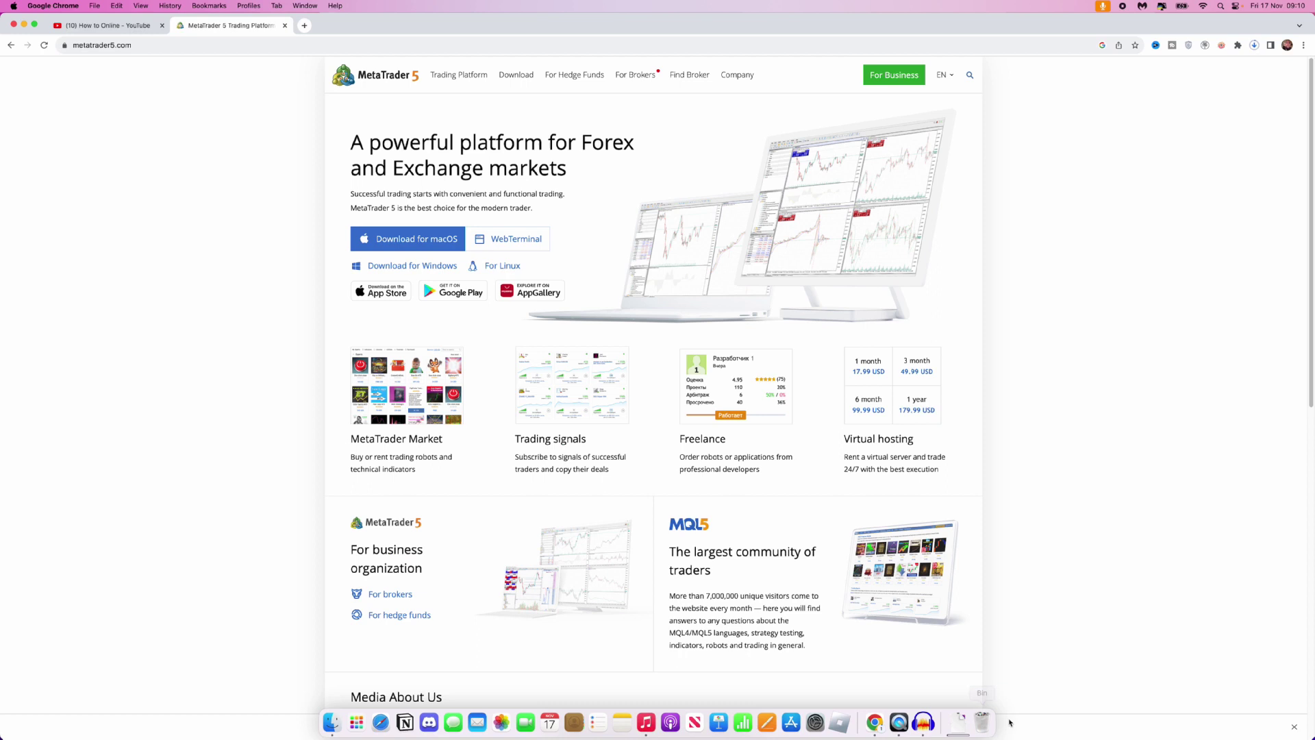
{"action": "left_click", "coordinate": [957, 724]}
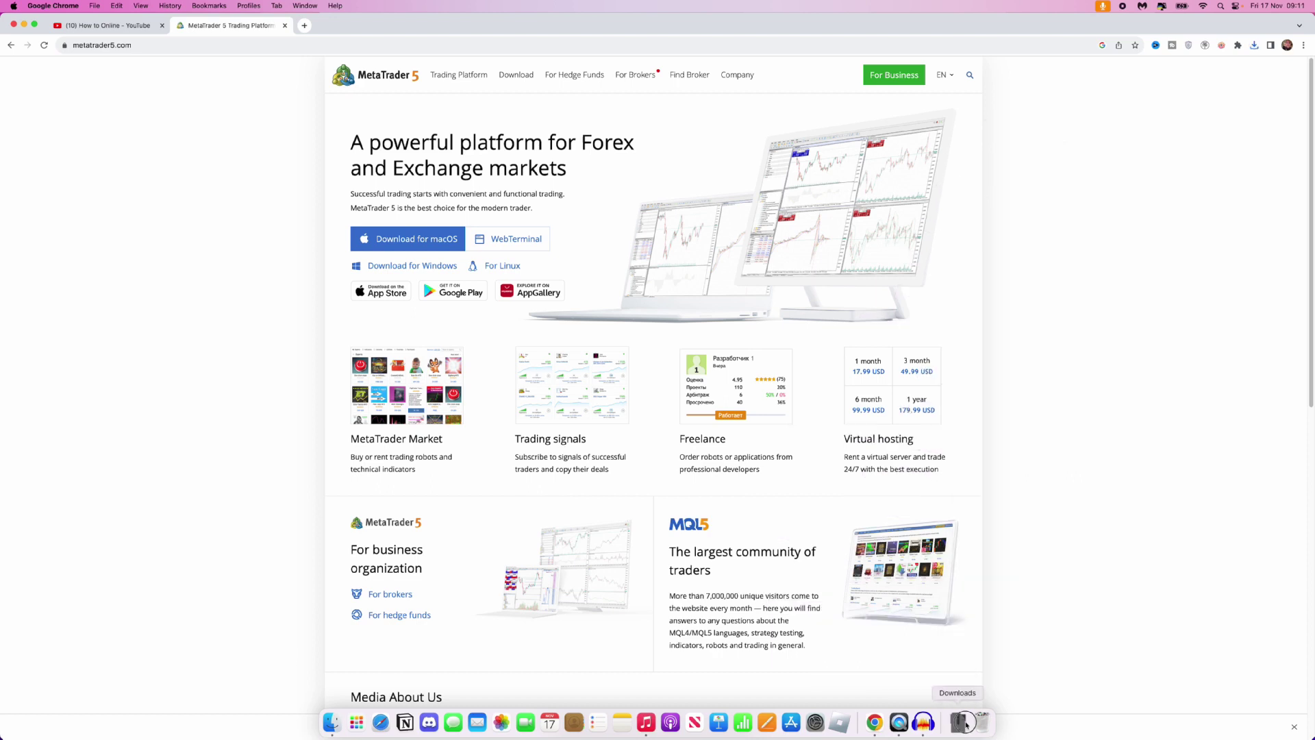
Step: Expand MetaTrader5.pkg.zip and minimize Chrome to reveal MetaTrader 5.pkg on the desktop
{"action": "left_click", "coordinate": [960, 682]}
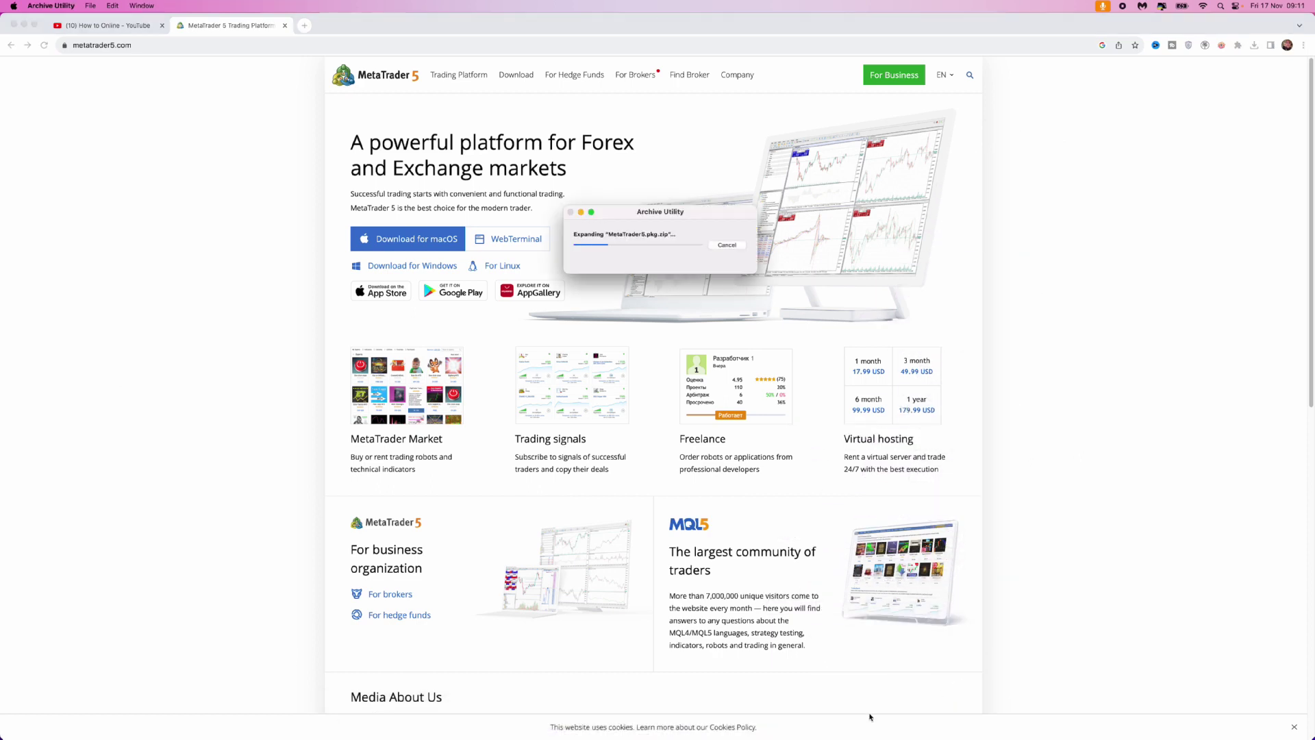
{"action": "left_click", "coordinate": [657, 412]}
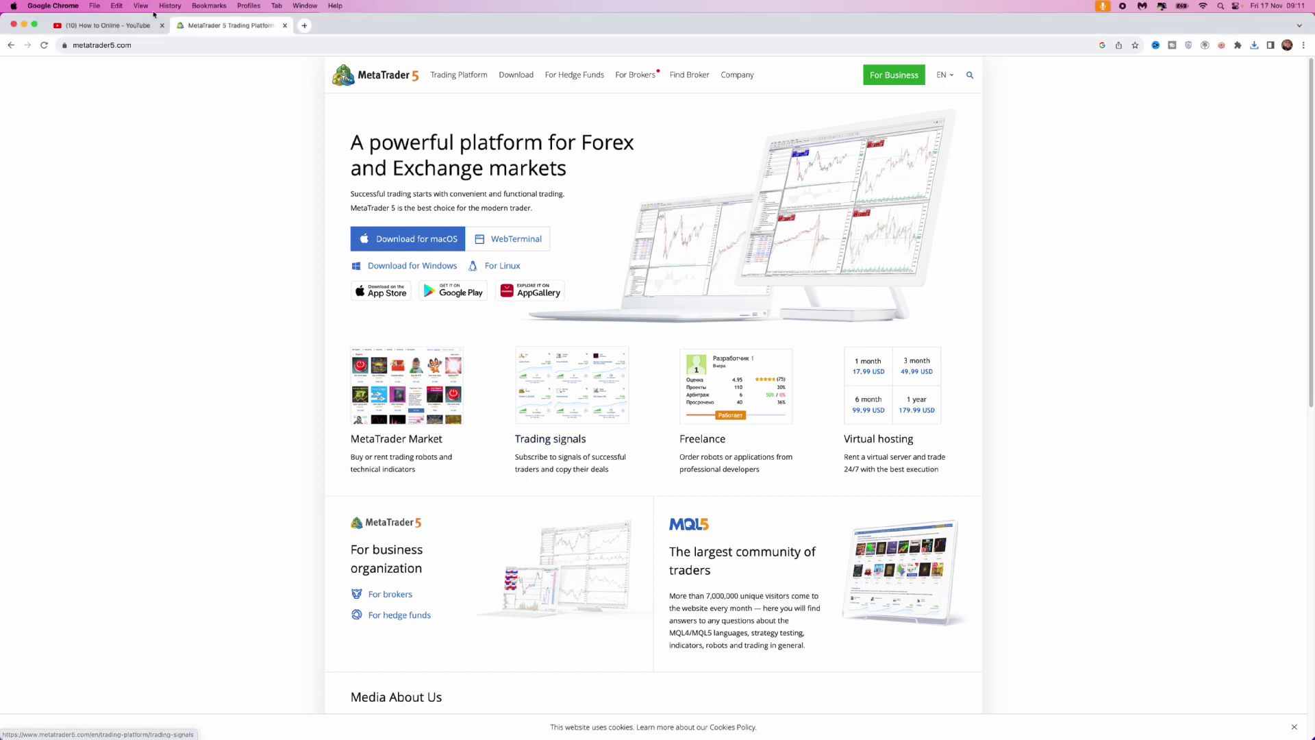
{"action": "left_click", "coordinate": [22, 24]}
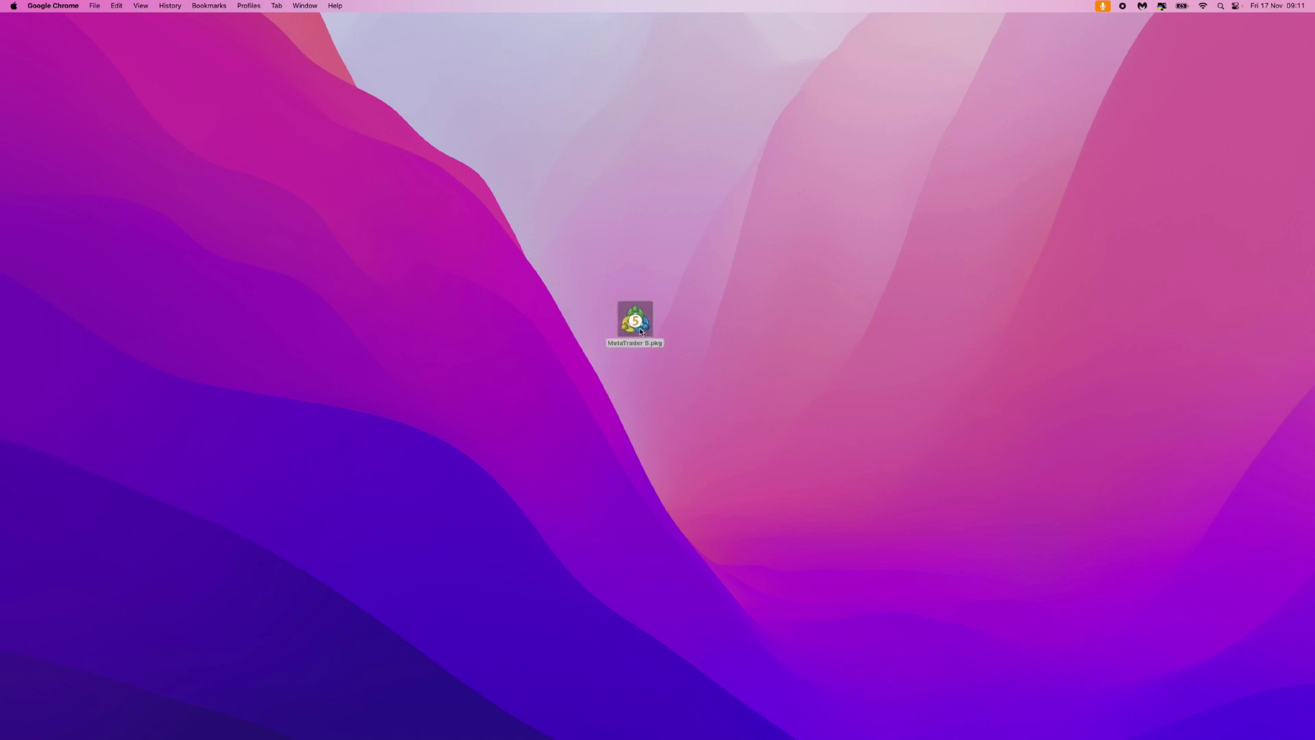
Step: Launch the MetaTrader 5.pkg installer from the desktop
{"action": "double_click", "coordinate": [640, 327]}
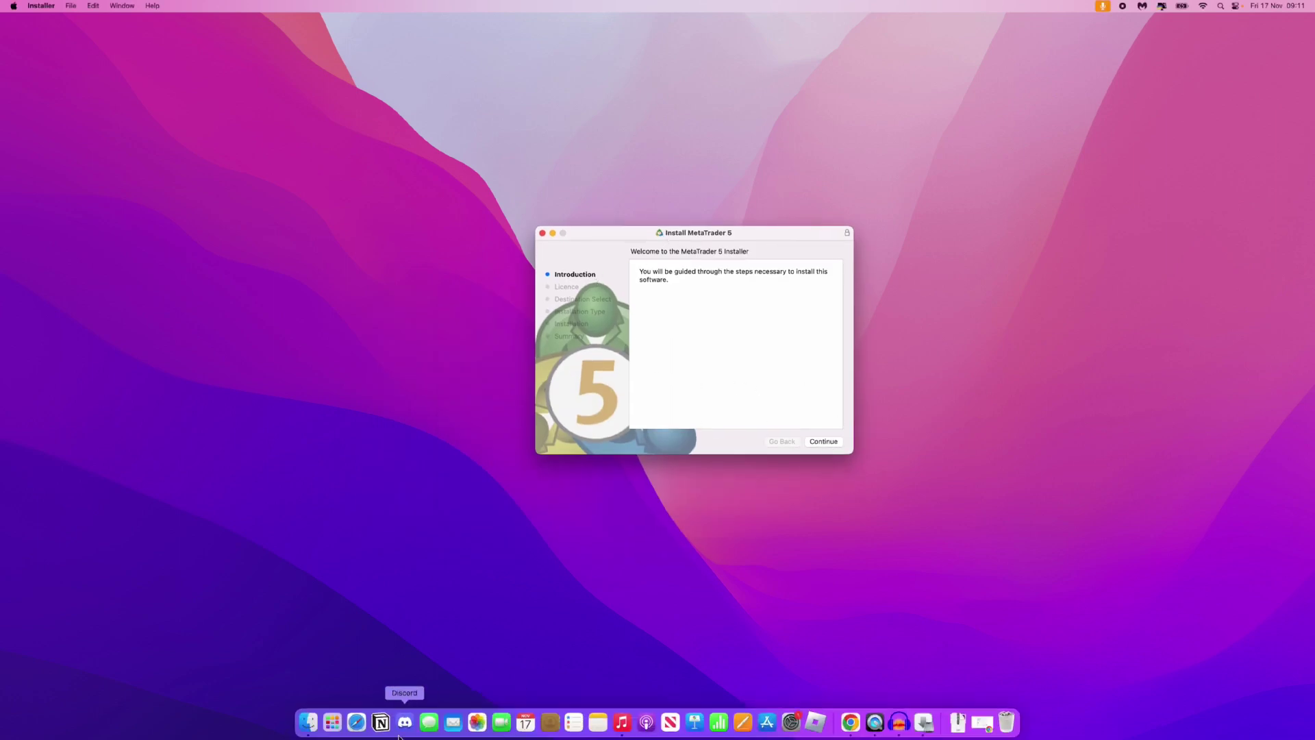
Step: Open Launchpad from the Dock to view installed apps
{"action": "left_click", "coordinate": [334, 723]}
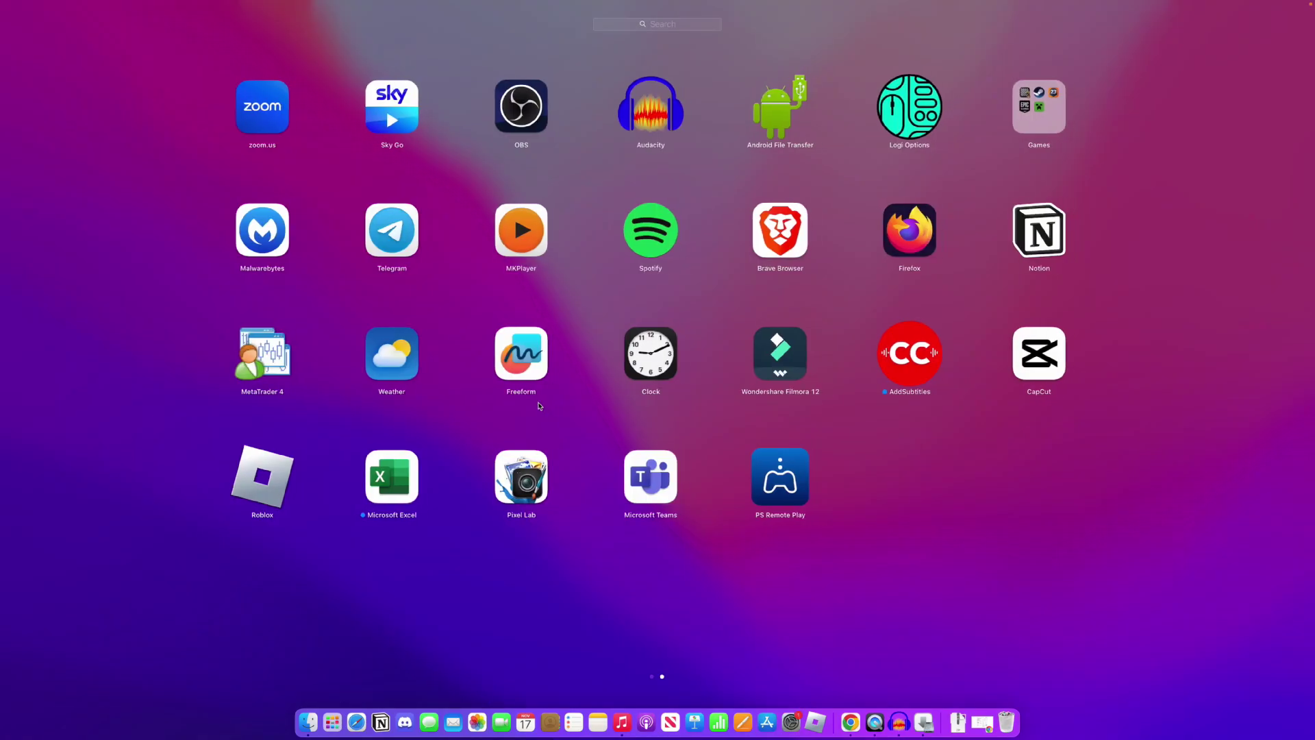